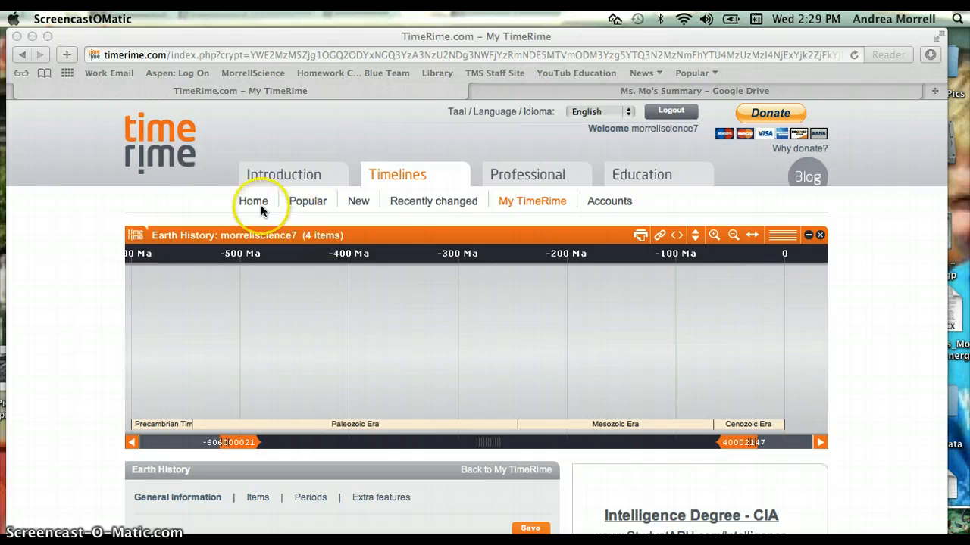
Step: Open the item form of the Earth History timeline and name the new item Cambrian Explosion
scroll(257, 319, "down", 2)
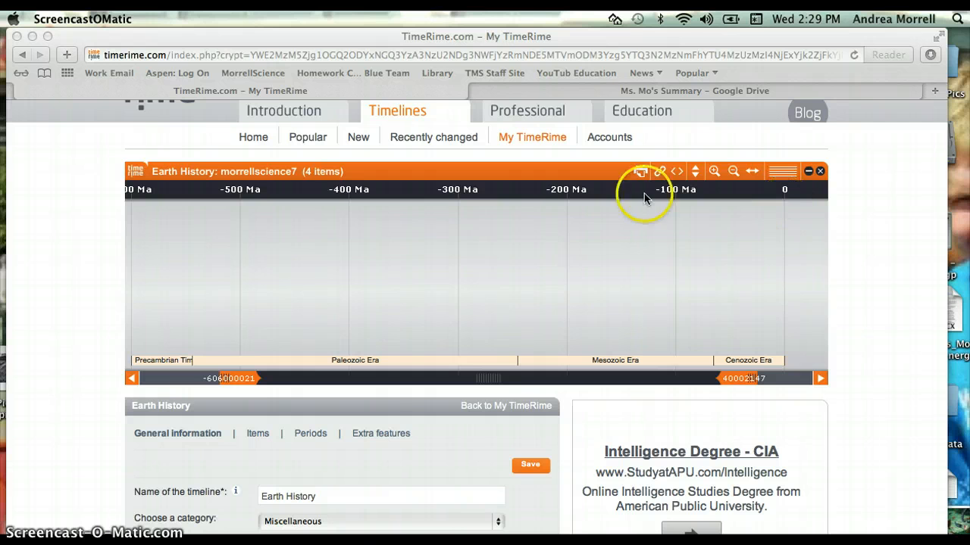
scroll(326, 237, "down", 1)
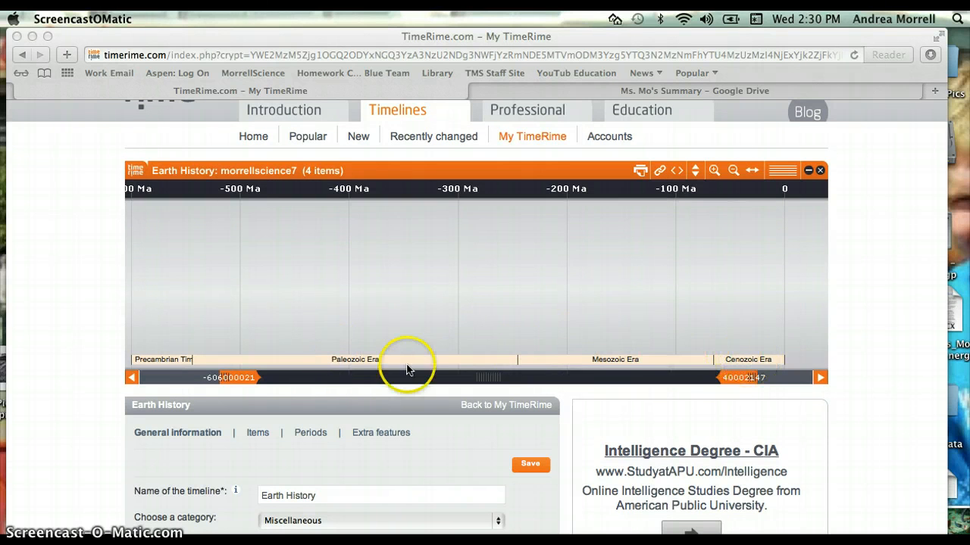
scroll(389, 390, "down", 3)
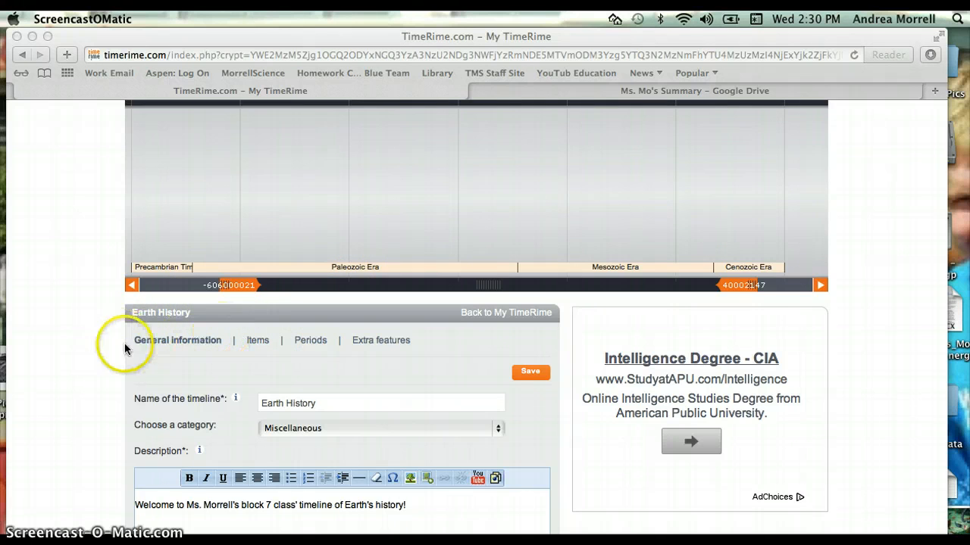
scroll(136, 371, "down", 1)
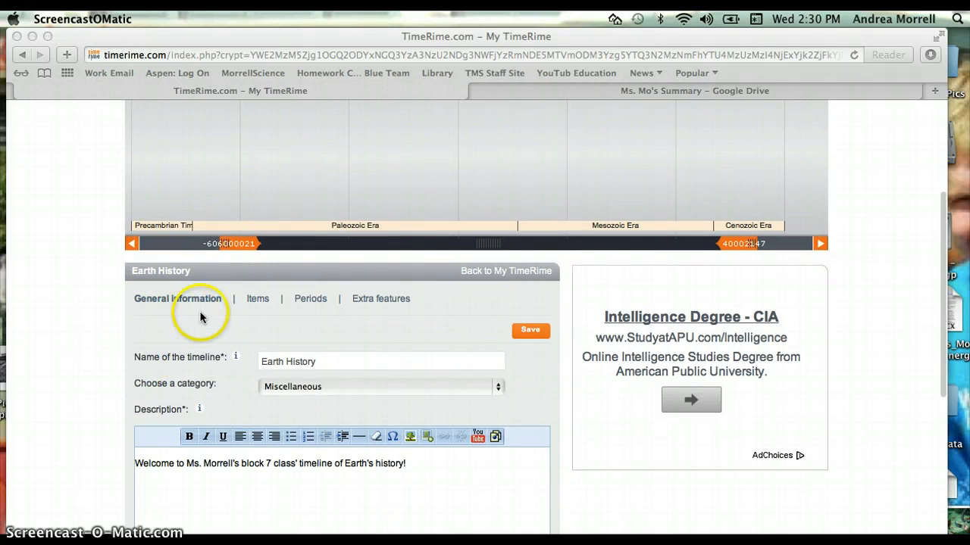
left_click(258, 300)
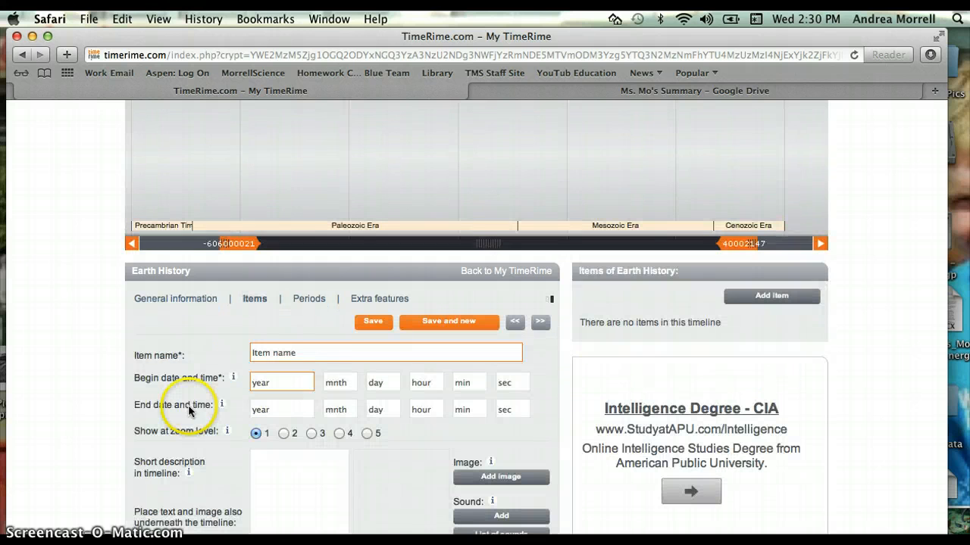
left_click(311, 351)
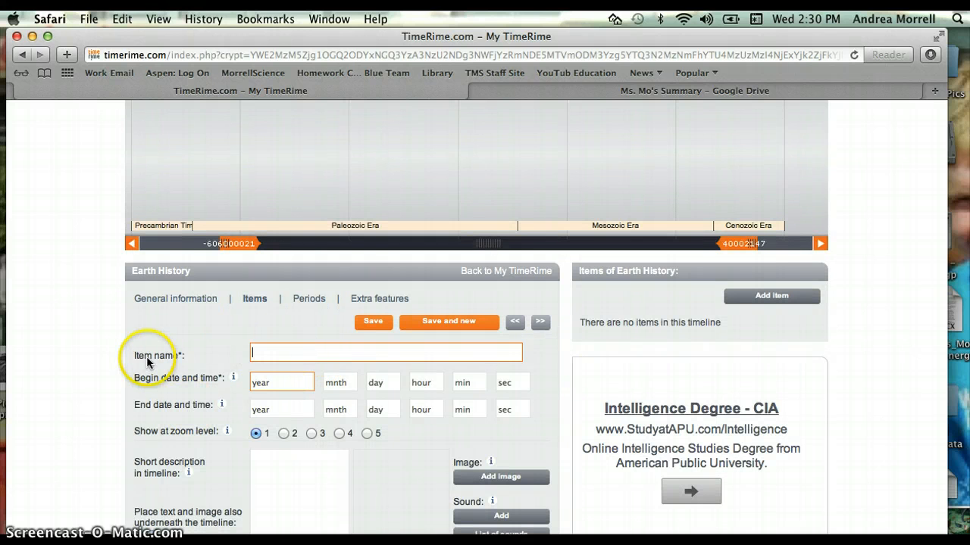
left_click(260, 350)
type("Cambrian Explosion")
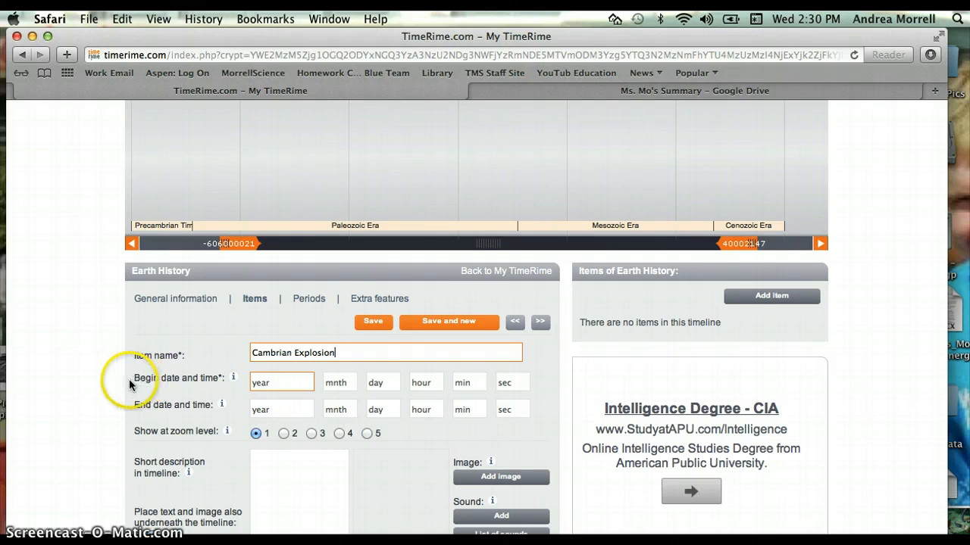
Step: Set the Cambrian Explosion item's begin year to -544000000
left_click(262, 381)
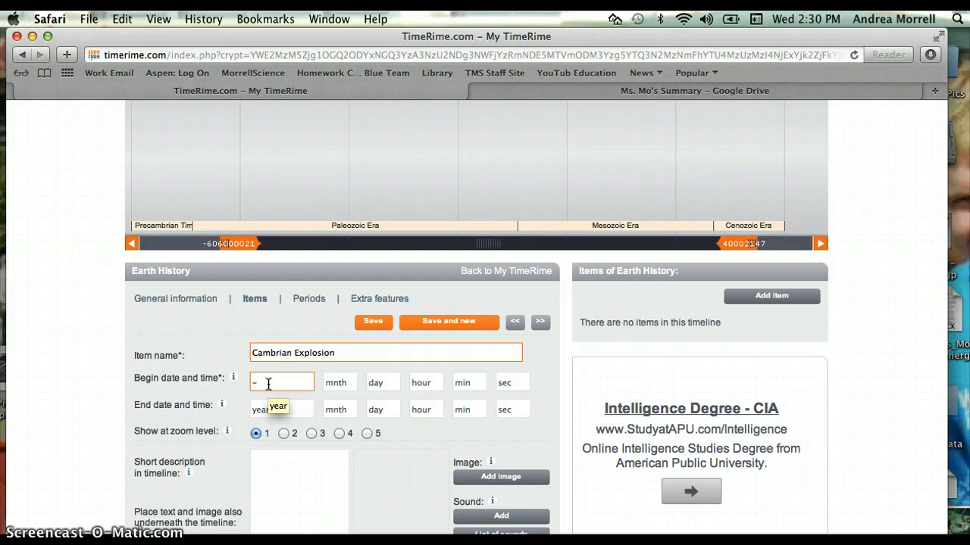
type("54")
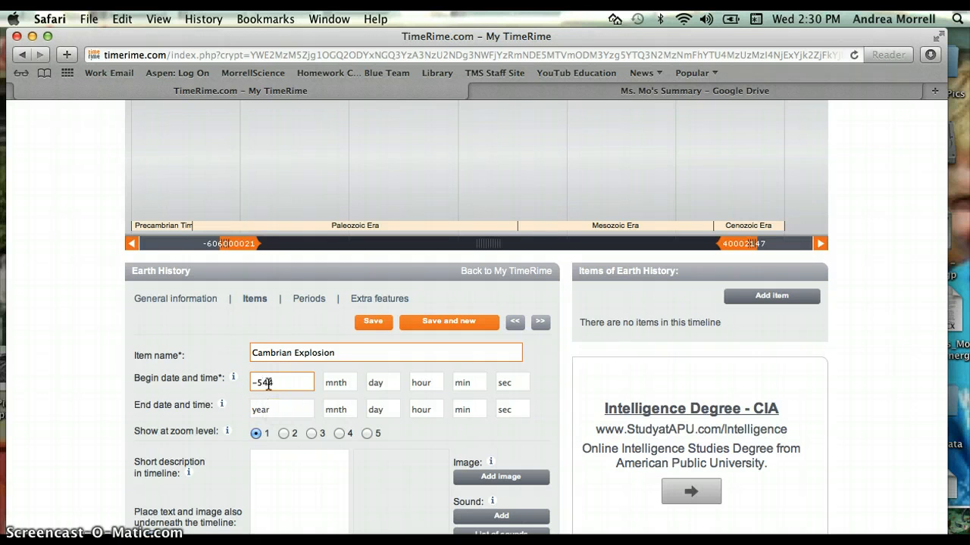
left_click(277, 385)
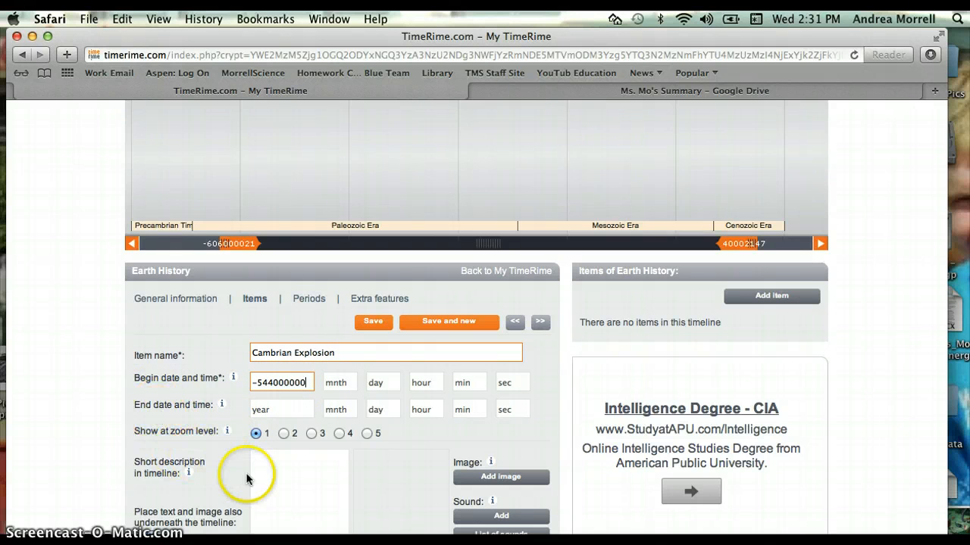
Step: Switch to the summary document in Google Docs and select its whole text, from "Your summary...." to "include your initials."
scroll(265, 472, "down", 3)
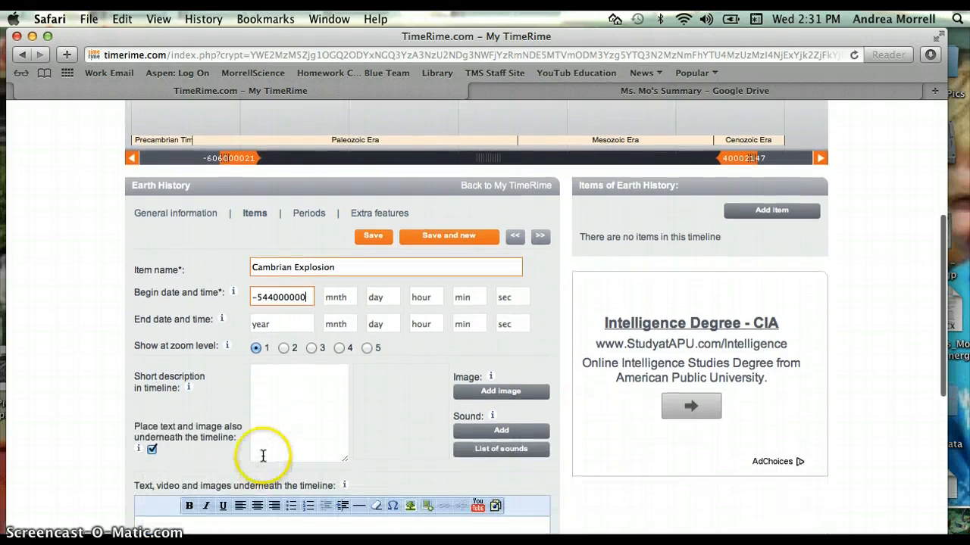
scroll(277, 459, "down", 5)
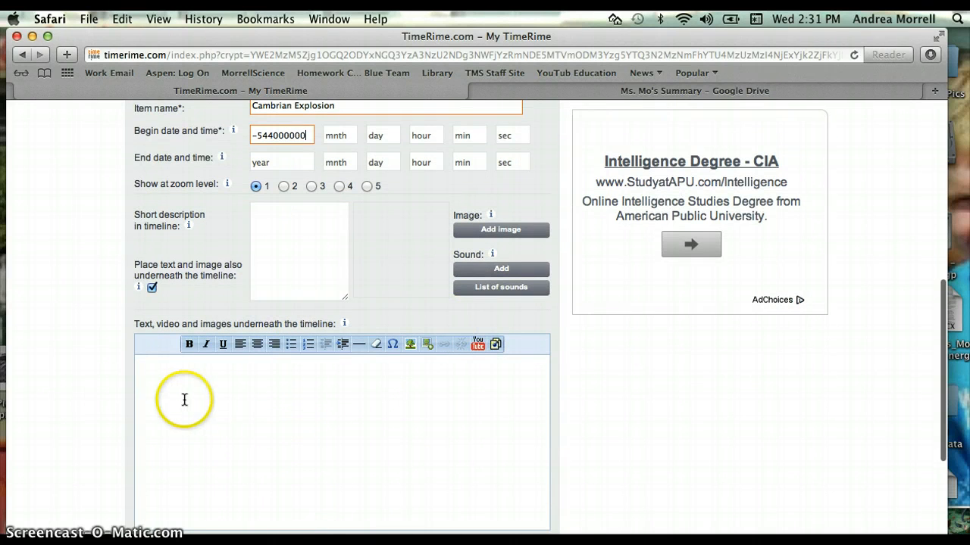
left_click(163, 390)
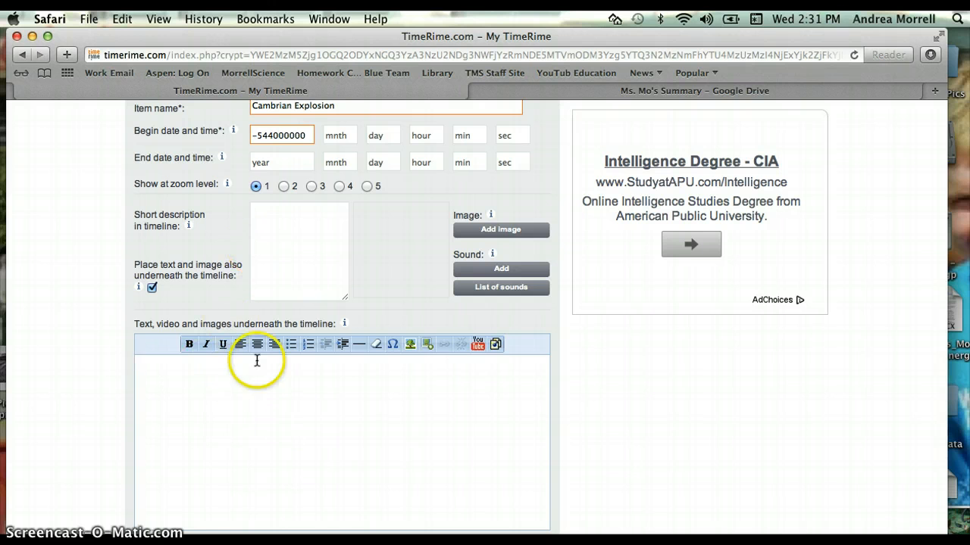
left_click(629, 91)
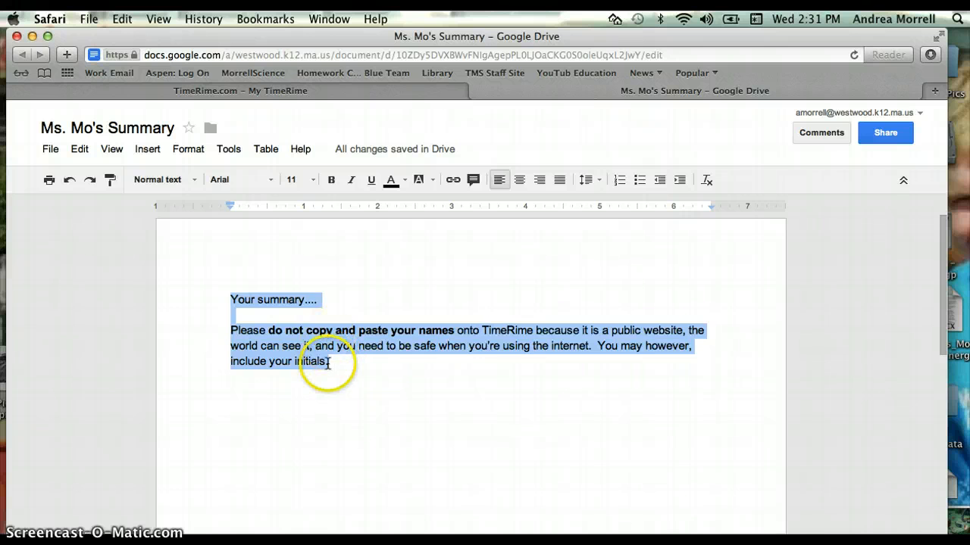
left_click_drag(328, 363, 220, 288)
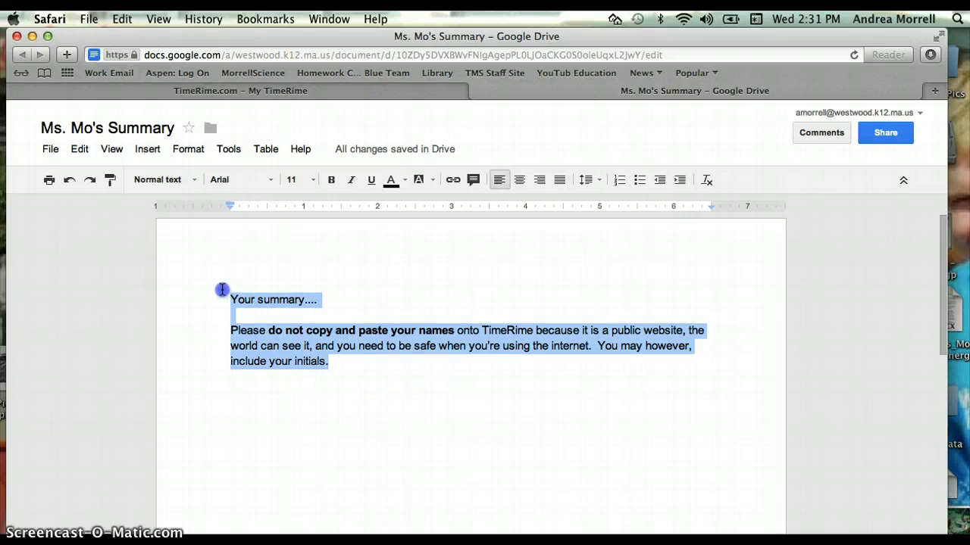
right_click(296, 340)
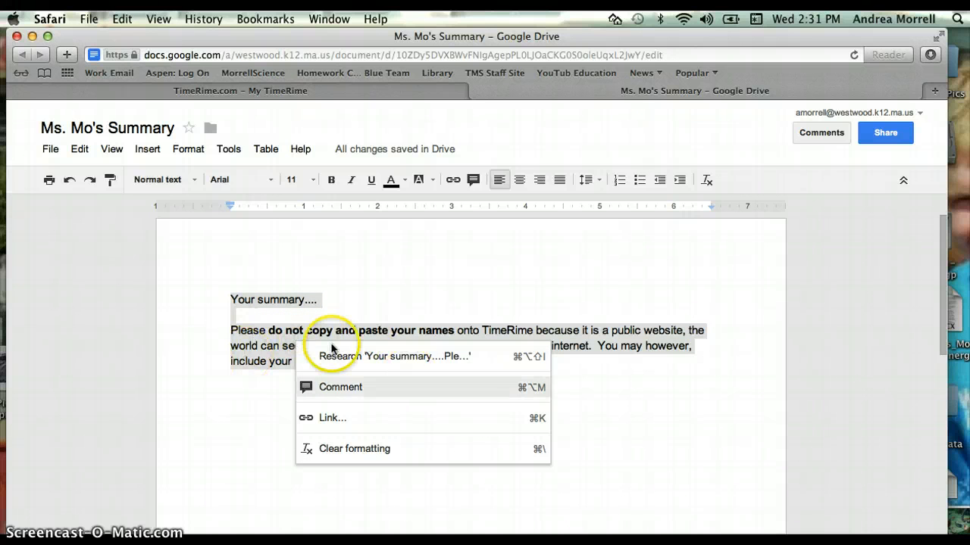
left_click(72, 151)
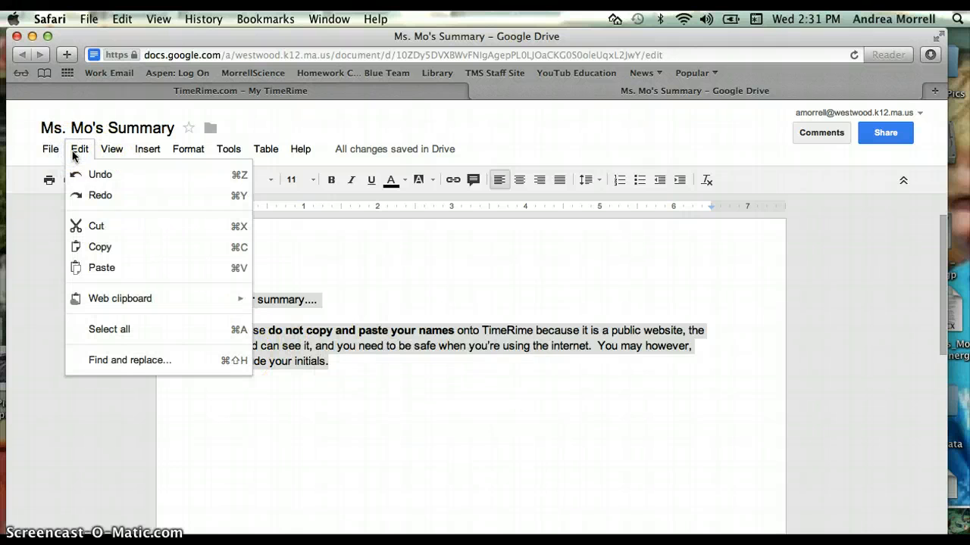
left_click(106, 248)
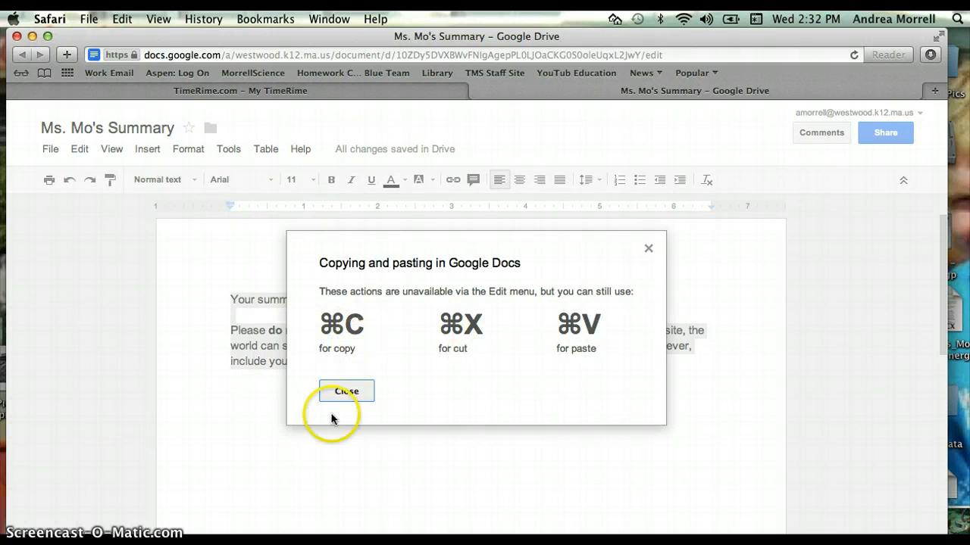
left_click(357, 396)
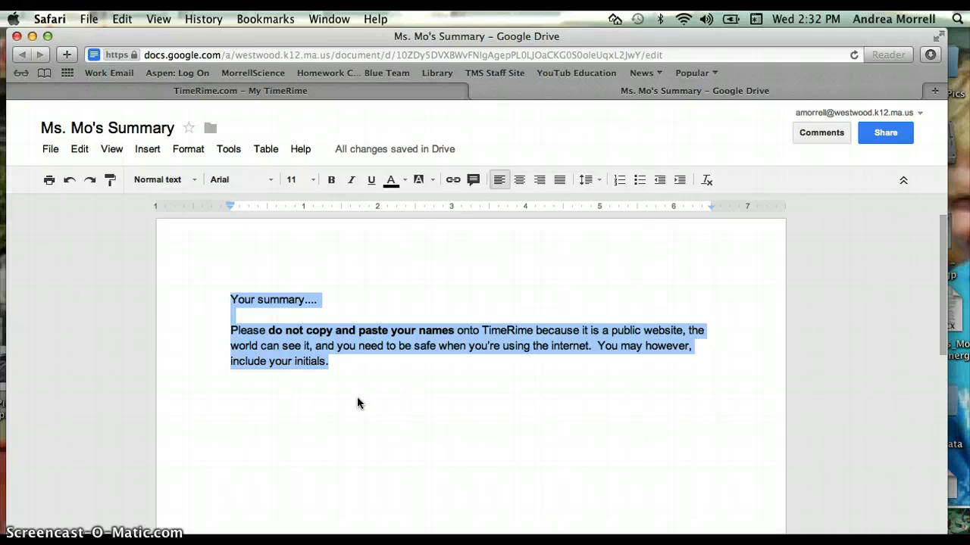
Step: Copy the selected summary and paste it into the TimeRime item's text area for content underneath the timeline
left_click(340, 385)
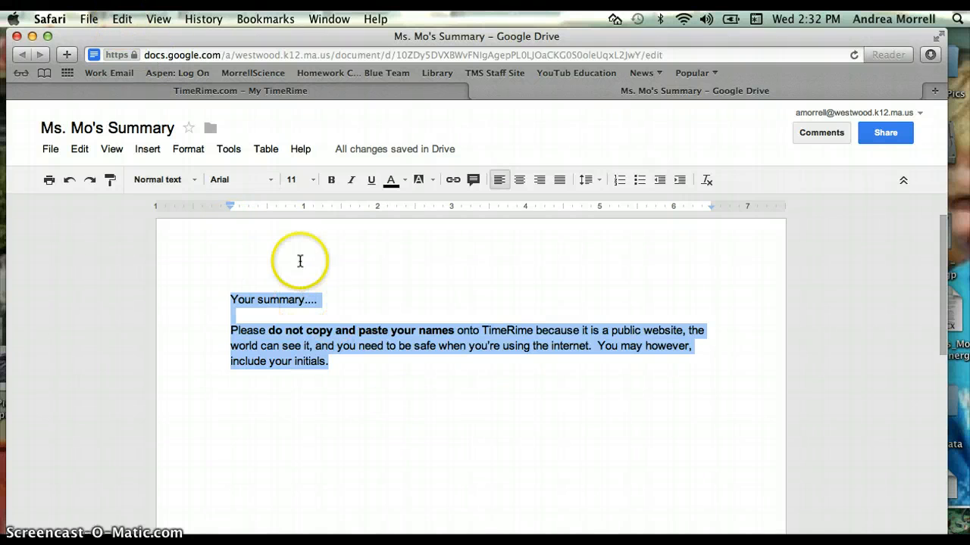
left_click(354, 92)
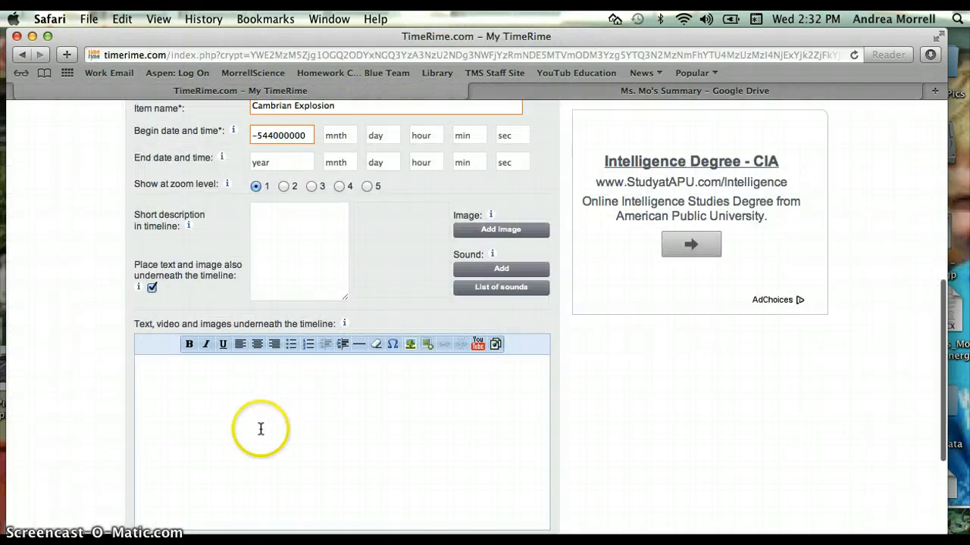
scroll(284, 434, "down", 2)
right_click(152, 334)
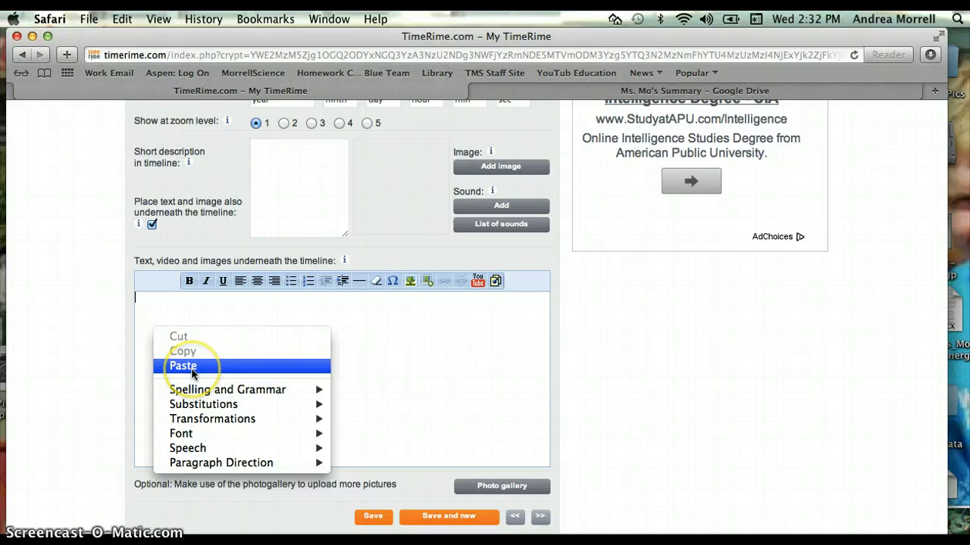
left_click(184, 367)
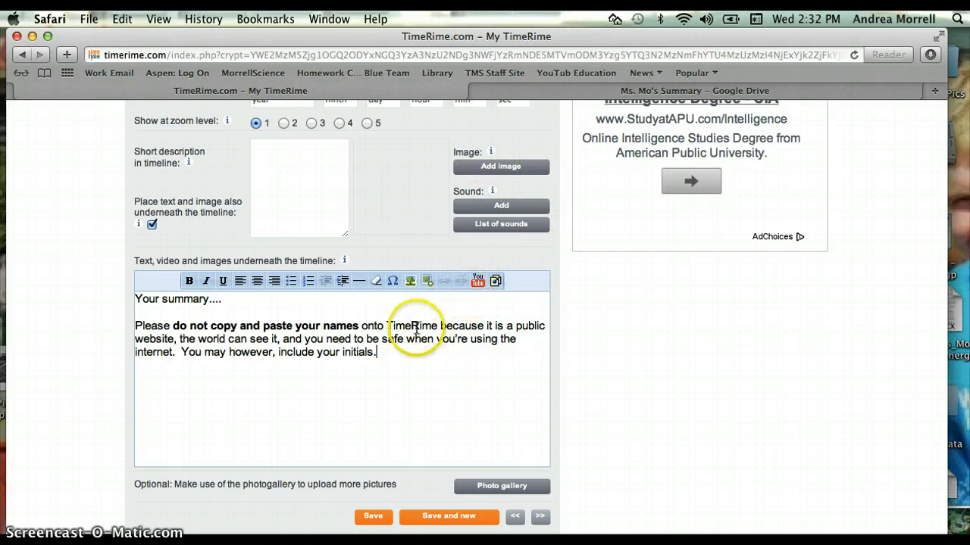
Step: Save the Cambrian Explosion item to the Earth History timeline
scroll(411, 353, "down", 3)
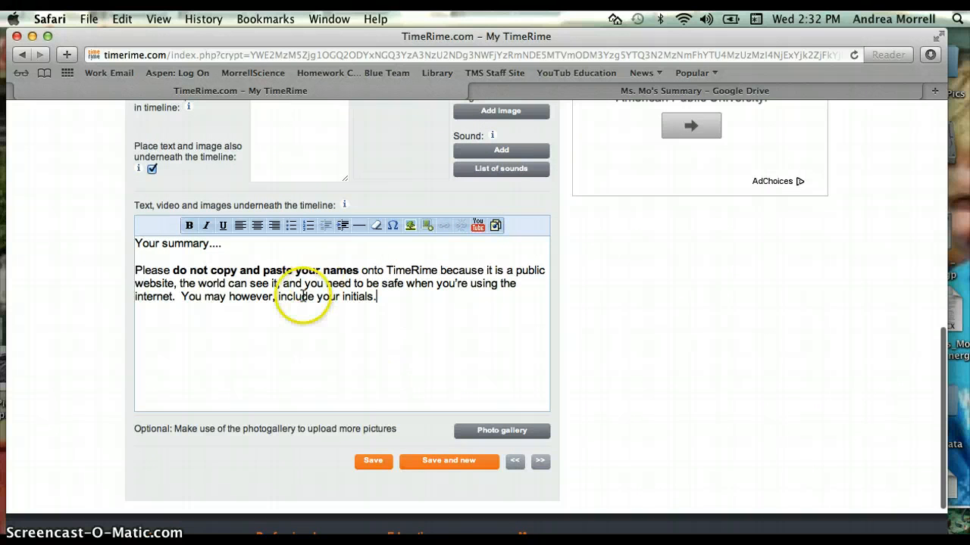
left_click(377, 463)
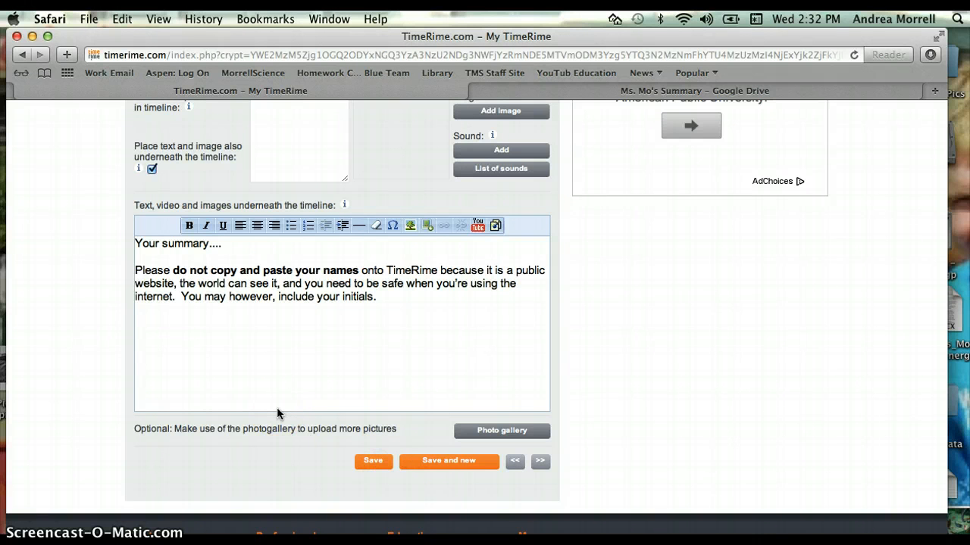
scroll(393, 403, "up", 10)
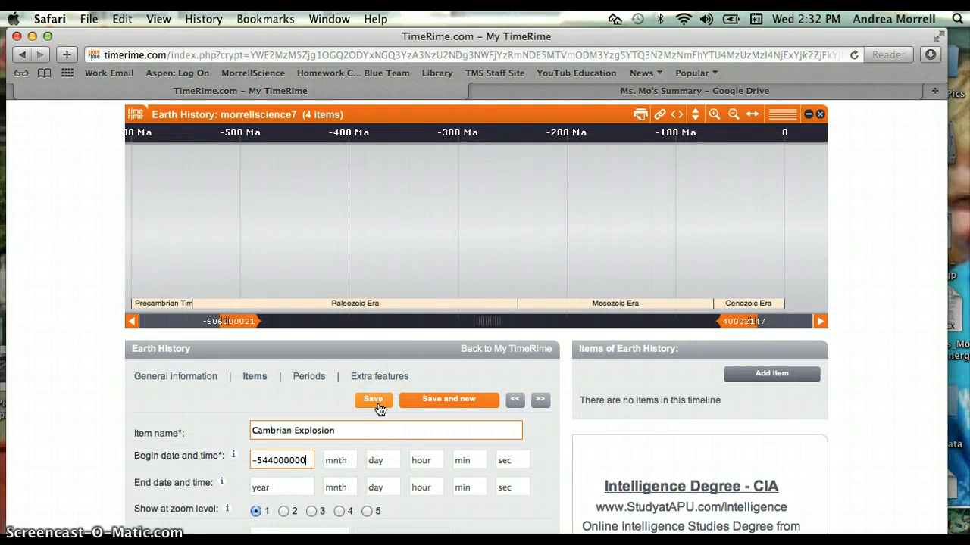
left_click(376, 404)
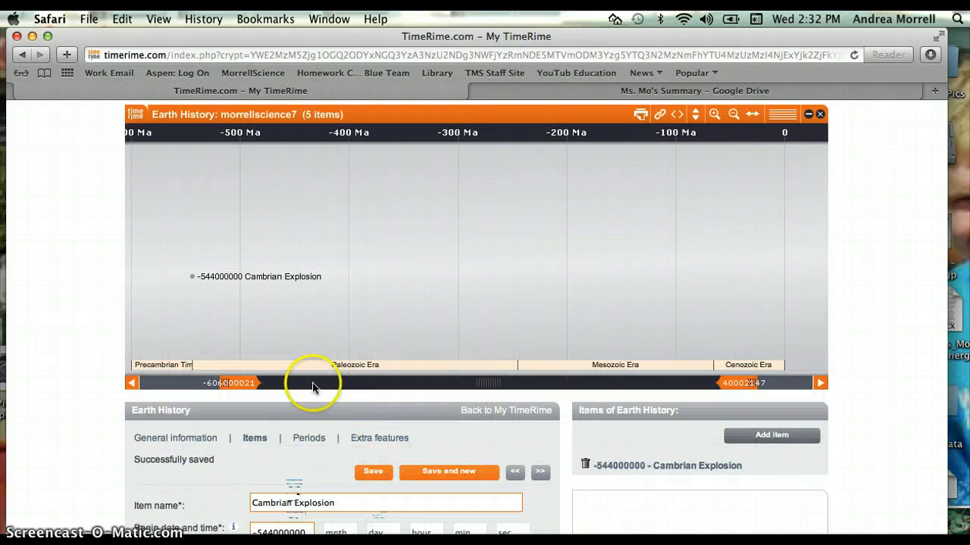
Step: Open the Cambrian Explosion entry for editing from the timeline itself
left_click(252, 285)
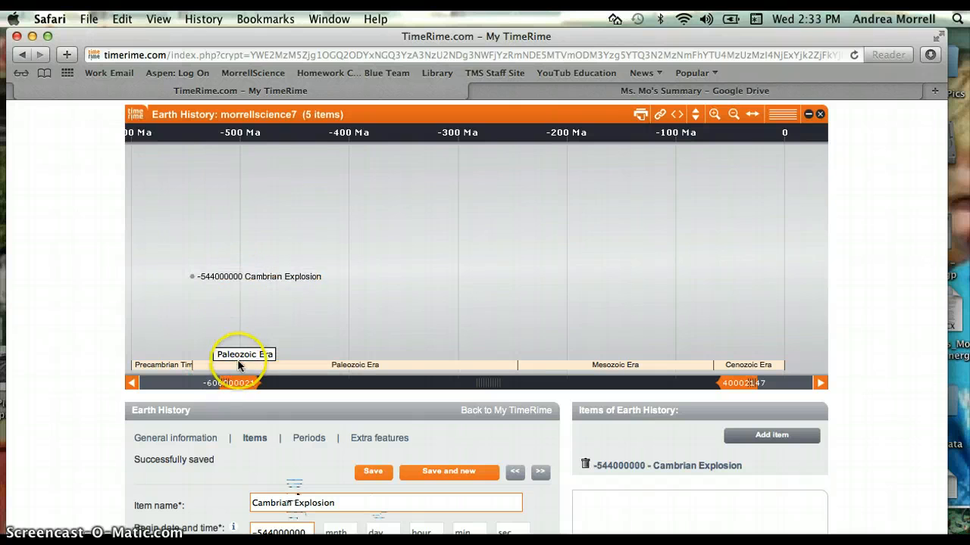
mouse_move(270, 281)
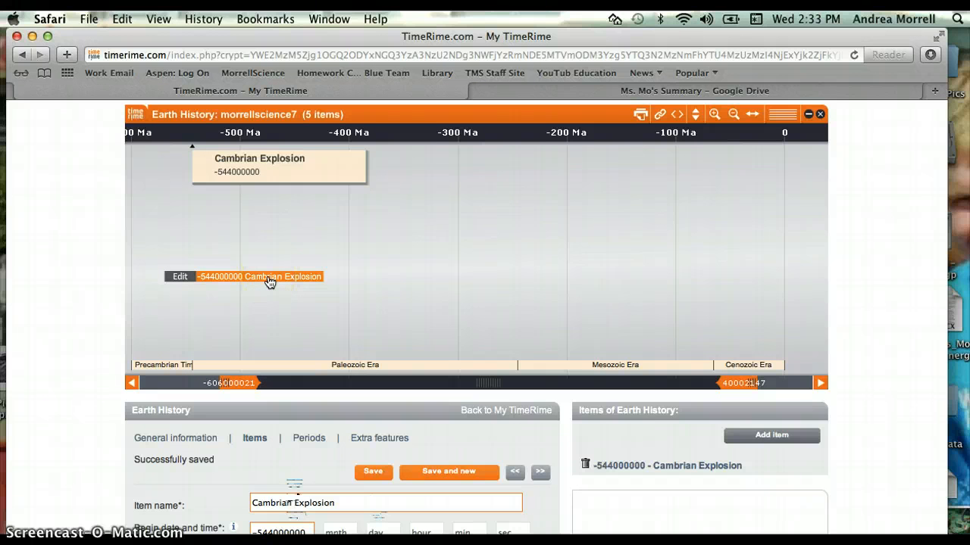
left_click(259, 279)
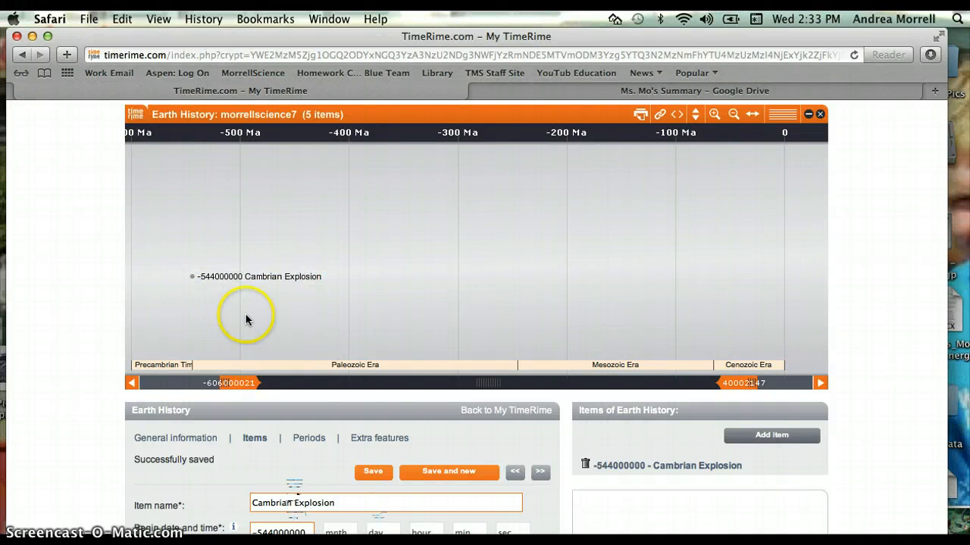
mouse_move(250, 285)
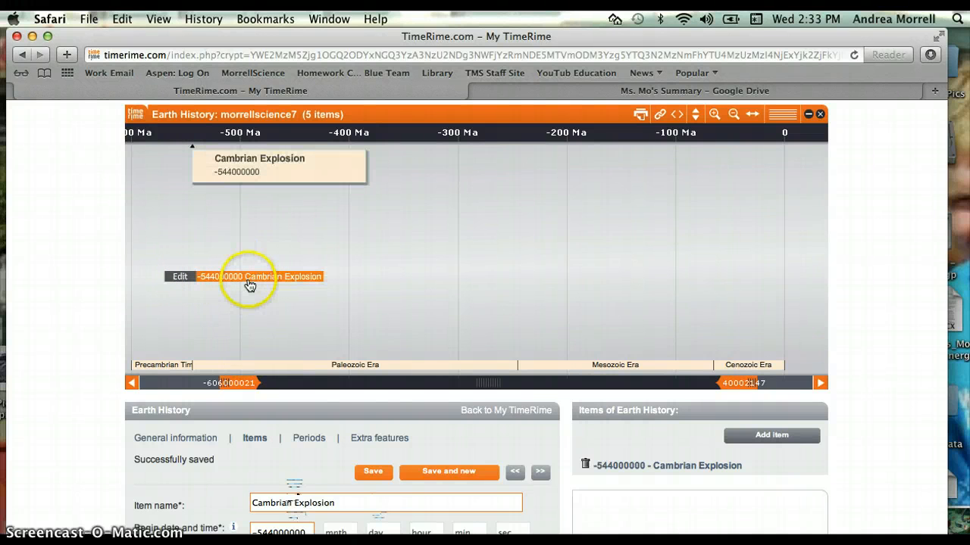
left_click(183, 278)
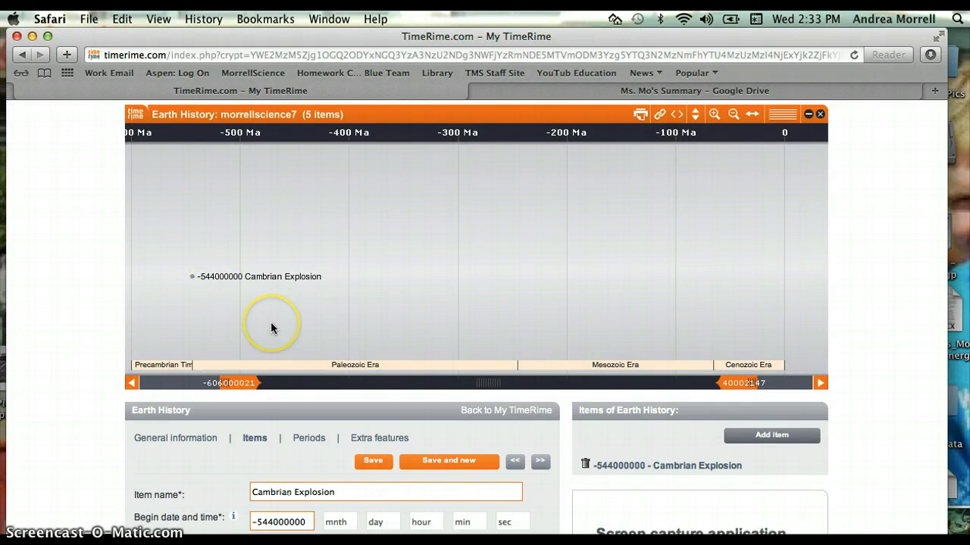
Step: Review the Cambrian Explosion item's fields, summary text and media options, and check its entry on the timeline
scroll(270, 326, "down", 1)
scroll(271, 328, "down", 3)
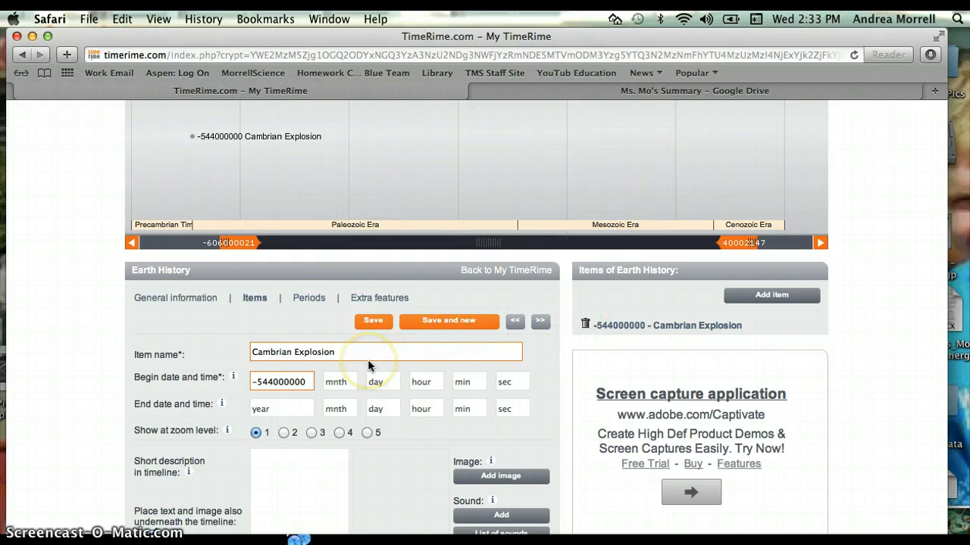
scroll(368, 366, "down", 2)
scroll(369, 366, "up", 3)
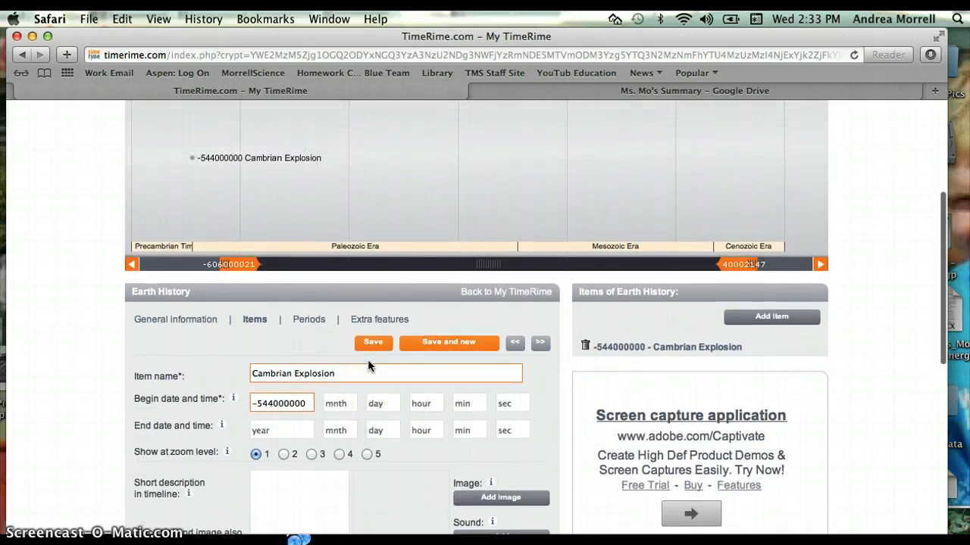
scroll(369, 366, "up", 1)
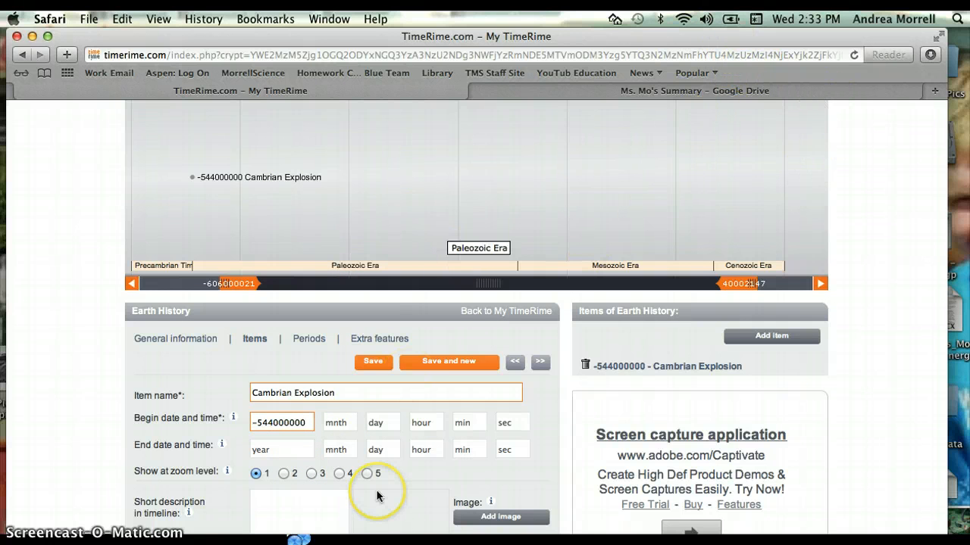
scroll(379, 496, "down", 8)
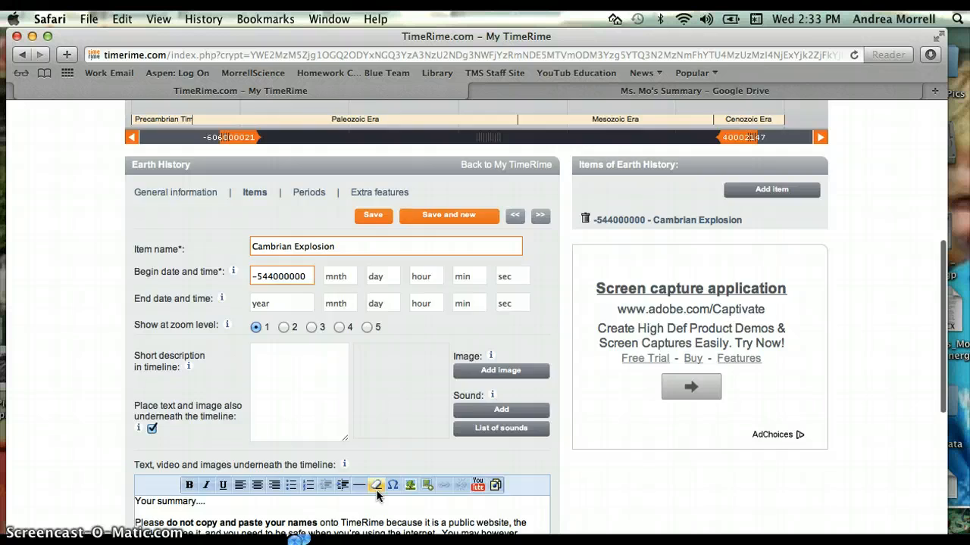
scroll(379, 496, "up", 1)
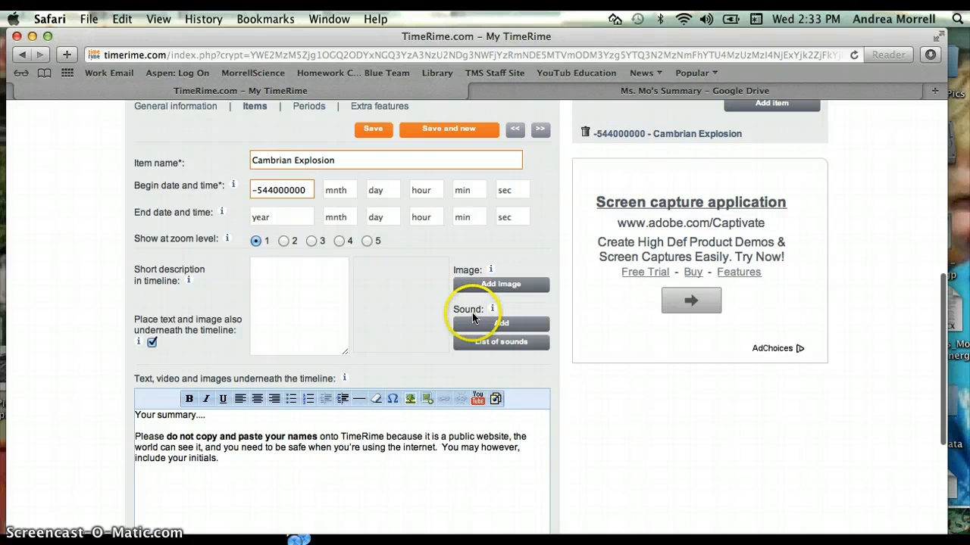
scroll(419, 332, "up", 10)
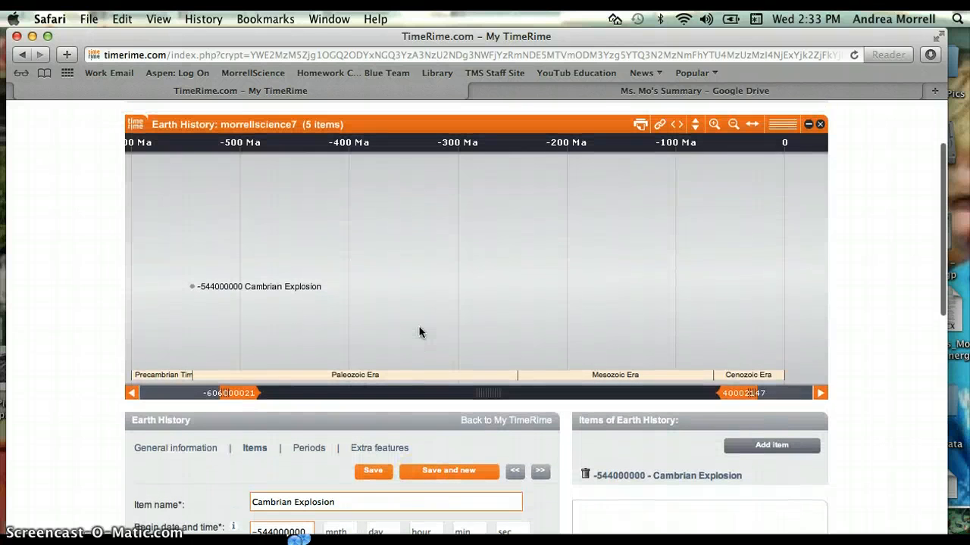
mouse_move(243, 286)
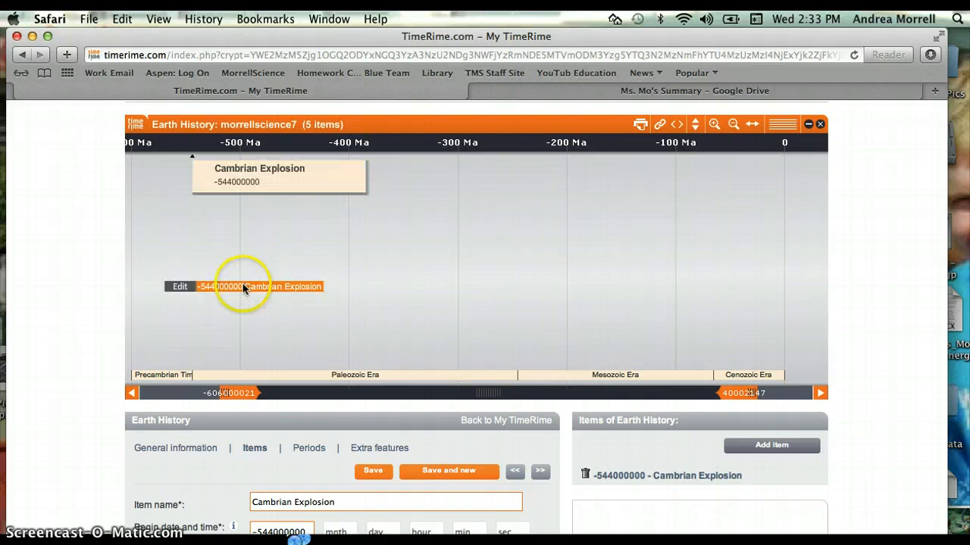